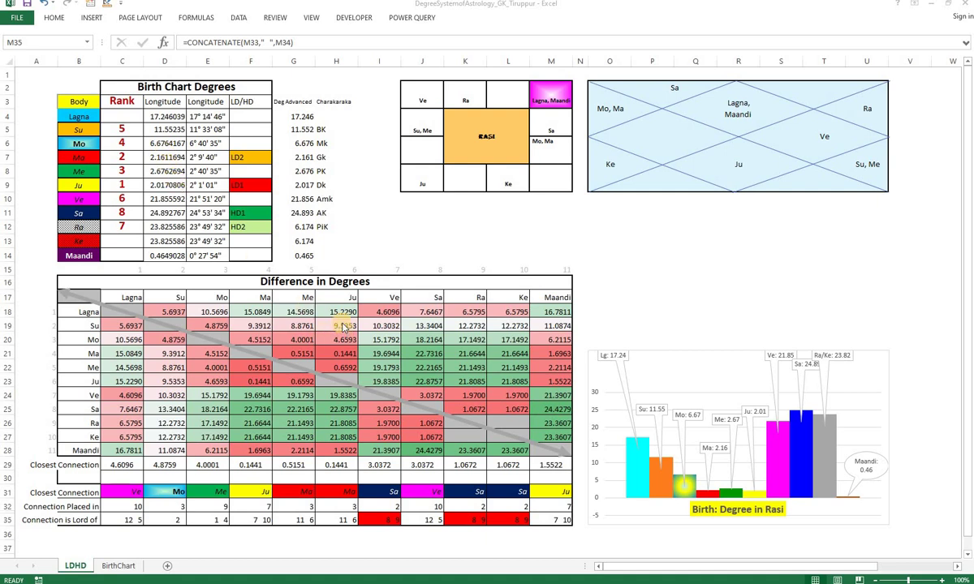
# Inspect the Sun–Jupiter and Jupiter–Maandi cells in the Difference in Degrees table
pyautogui.click(347, 325)
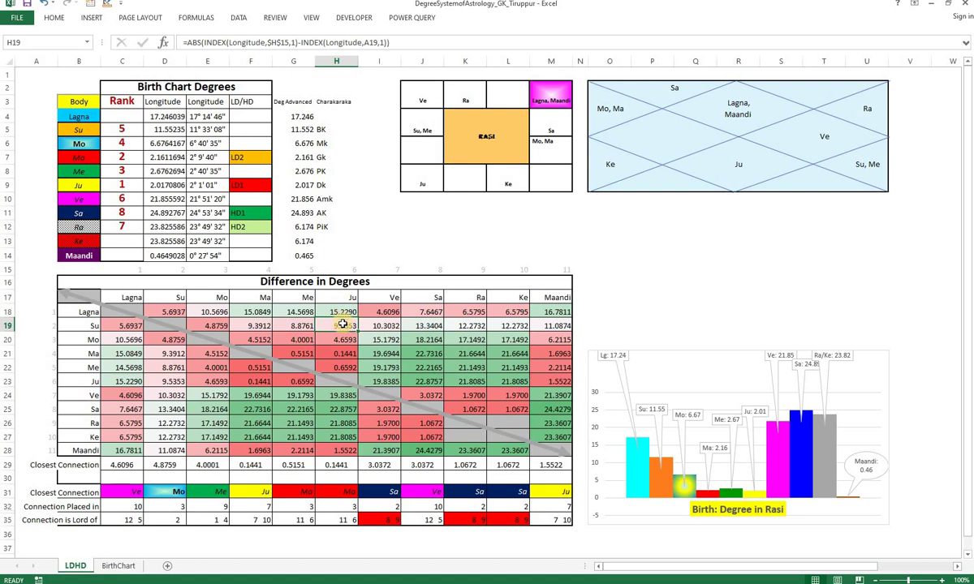
pyautogui.click(165, 379)
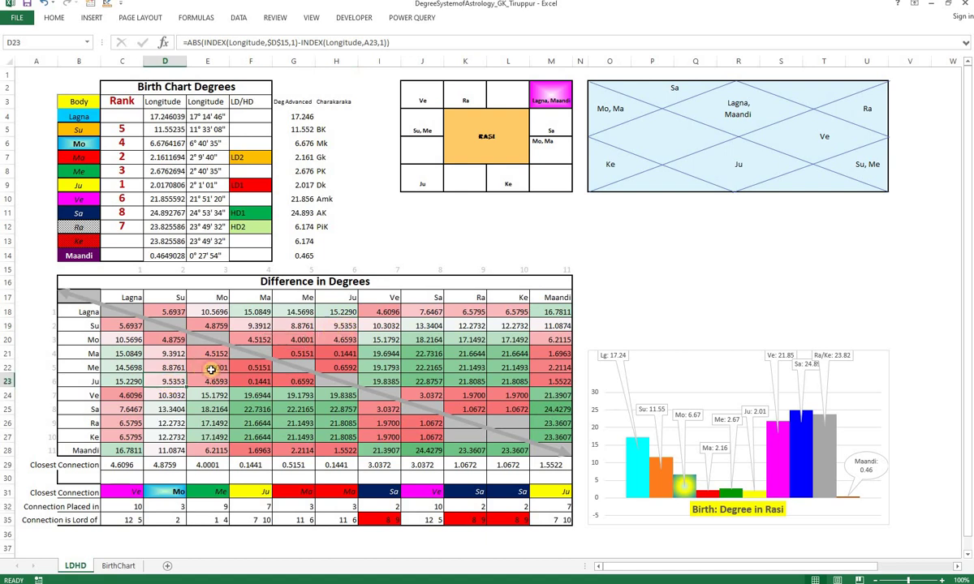
pyautogui.hotkey('ctrl', 'z')
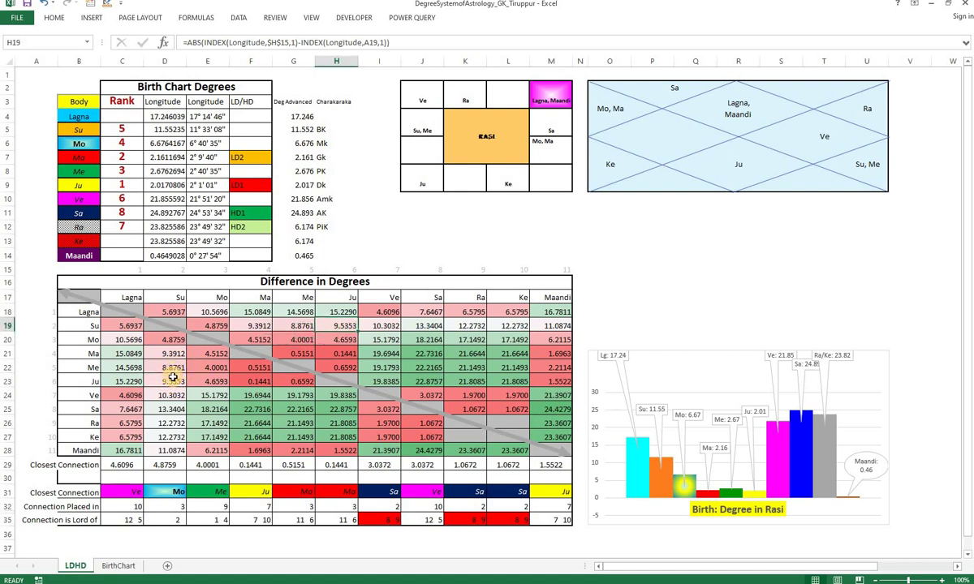
pyautogui.click(173, 377)
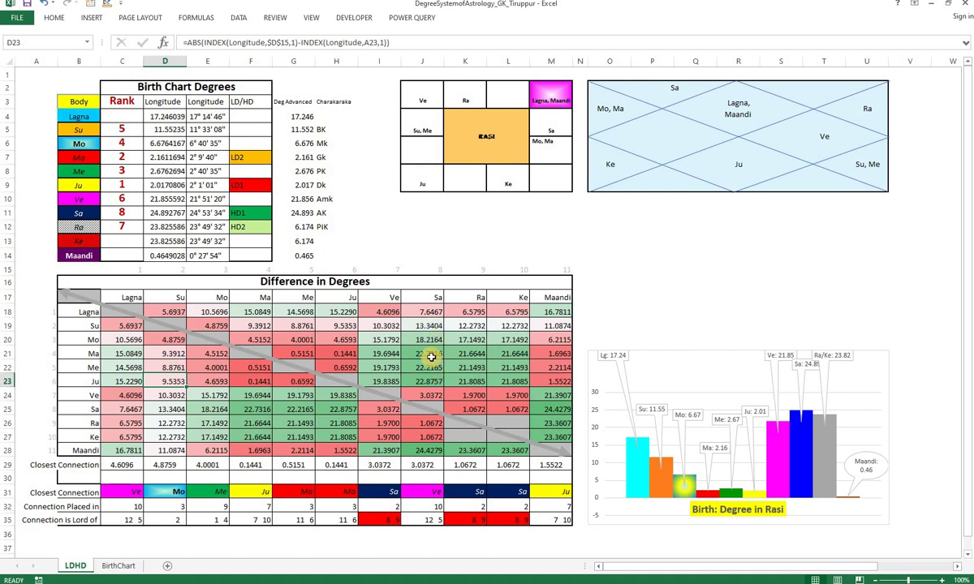
pyautogui.click(341, 452)
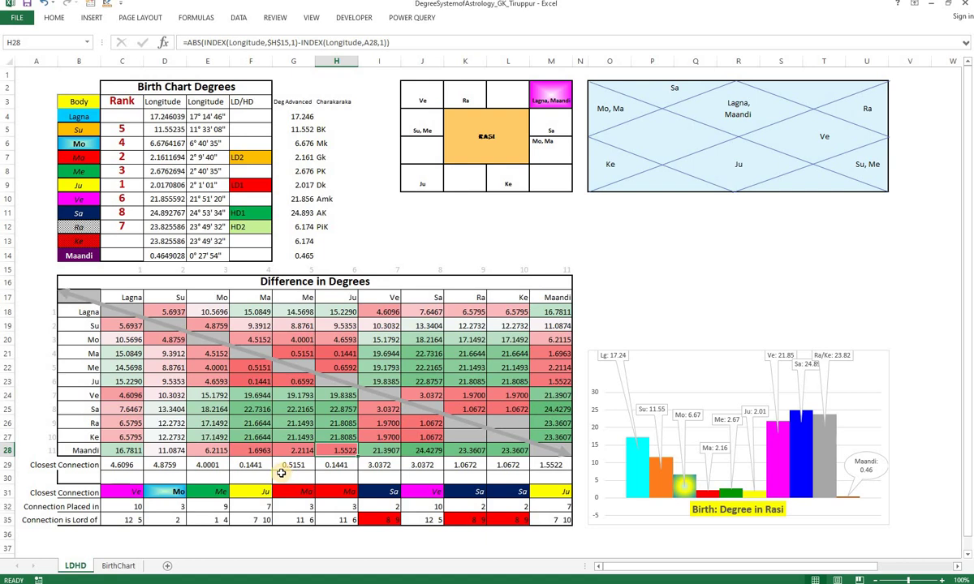
# Examine the Mars column's closest connection, its matching planet, the house it is placed in and the houses it rules
pyautogui.click(30, 466)
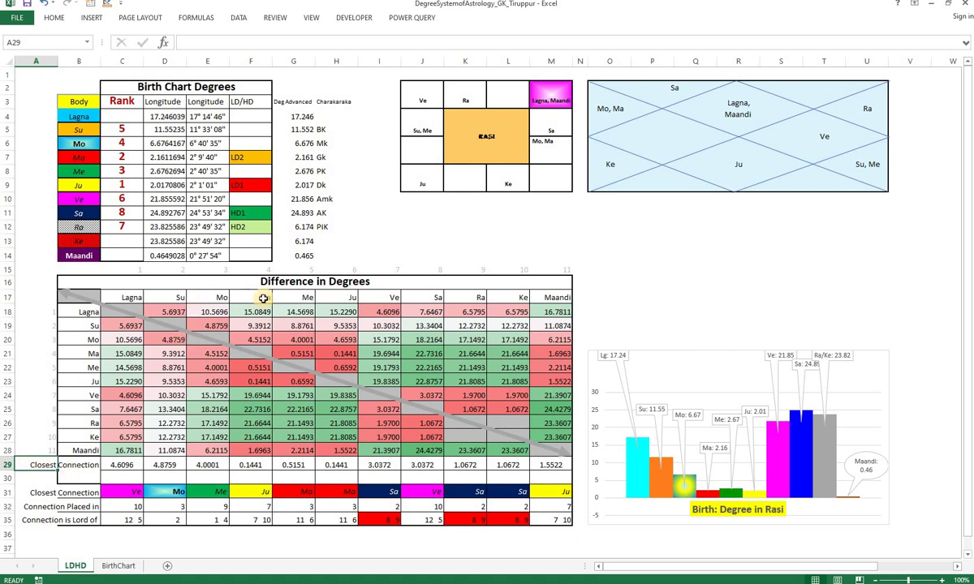
pyautogui.click(249, 298)
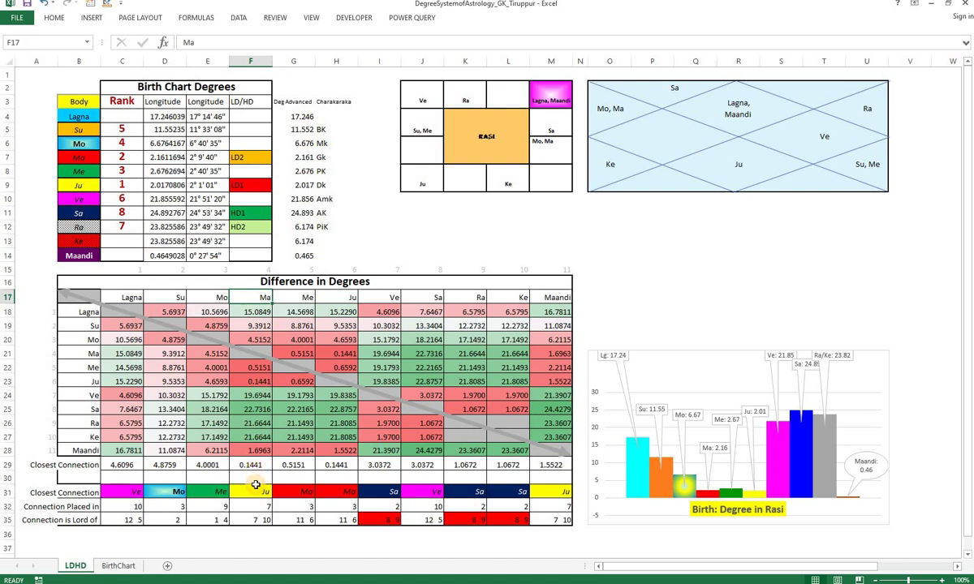
pyautogui.click(252, 465)
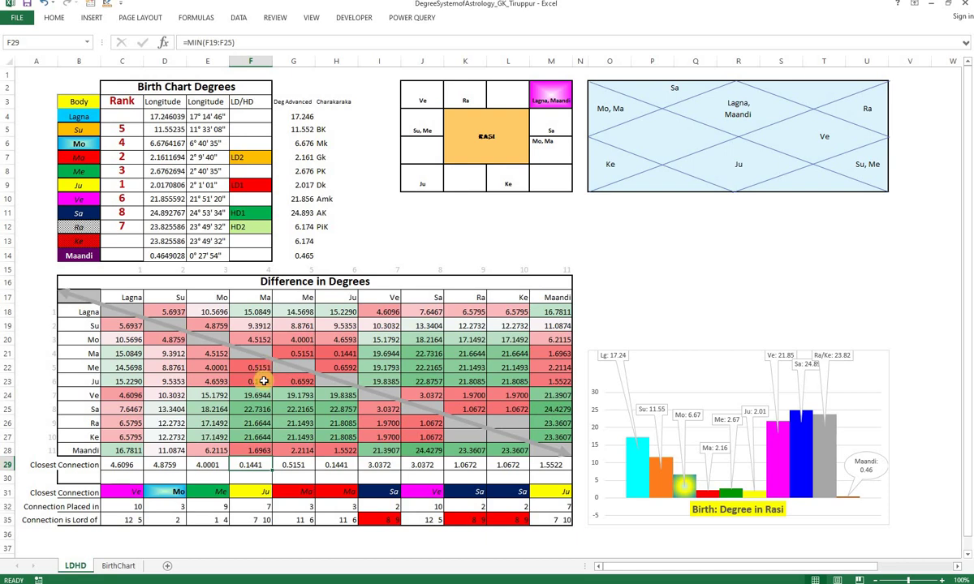
pyautogui.click(104, 396)
pyautogui.click(81, 381)
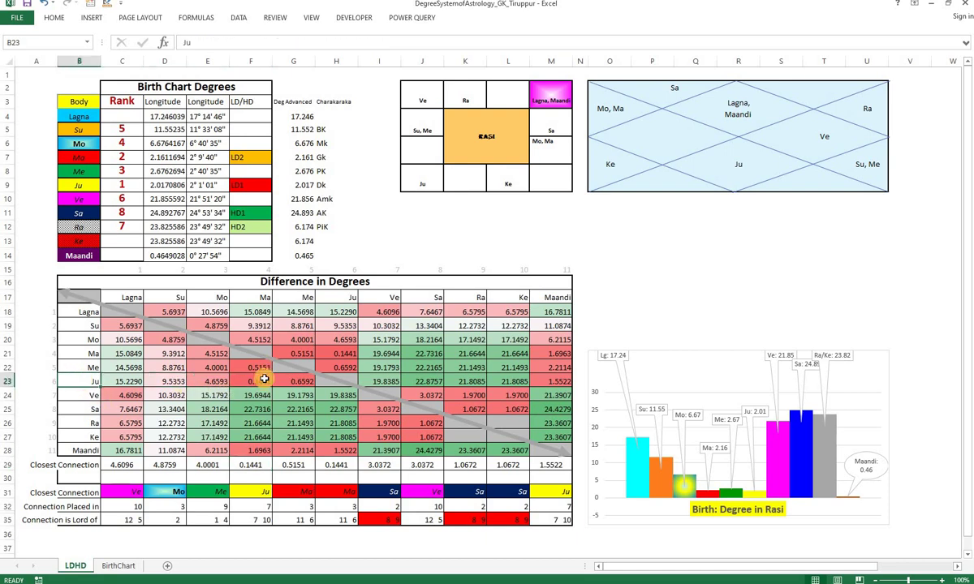
pyautogui.click(243, 491)
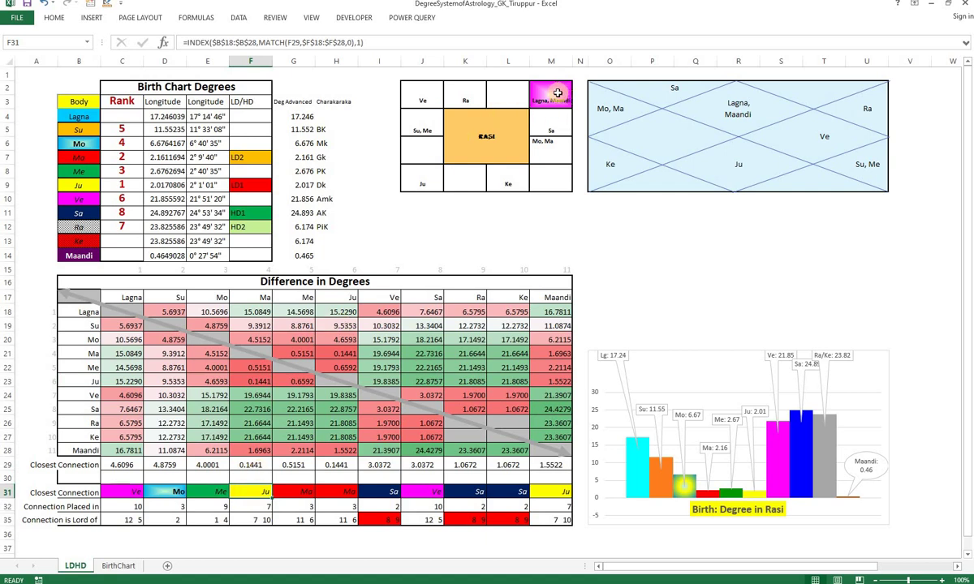
pyautogui.click(268, 506)
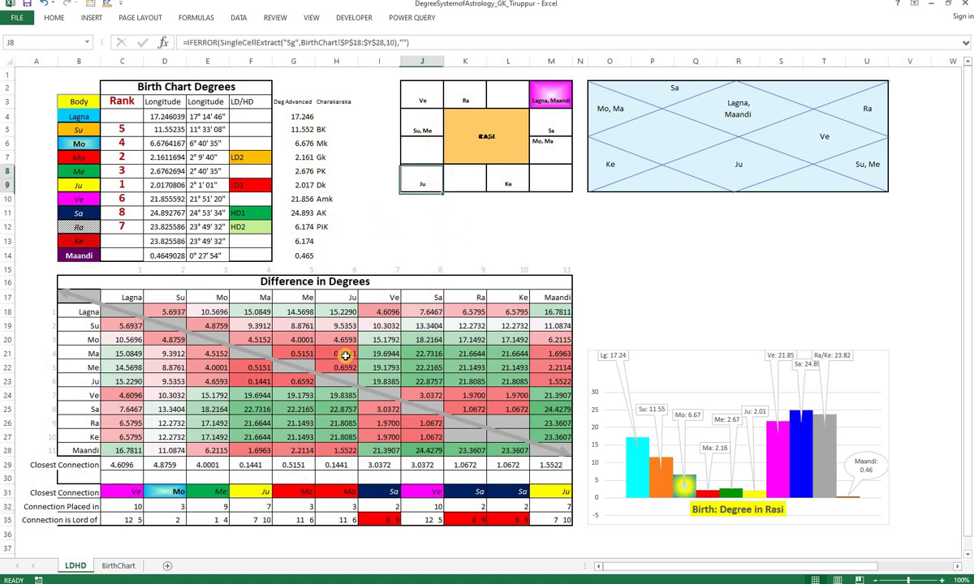
pyautogui.click(254, 517)
pyautogui.click(262, 293)
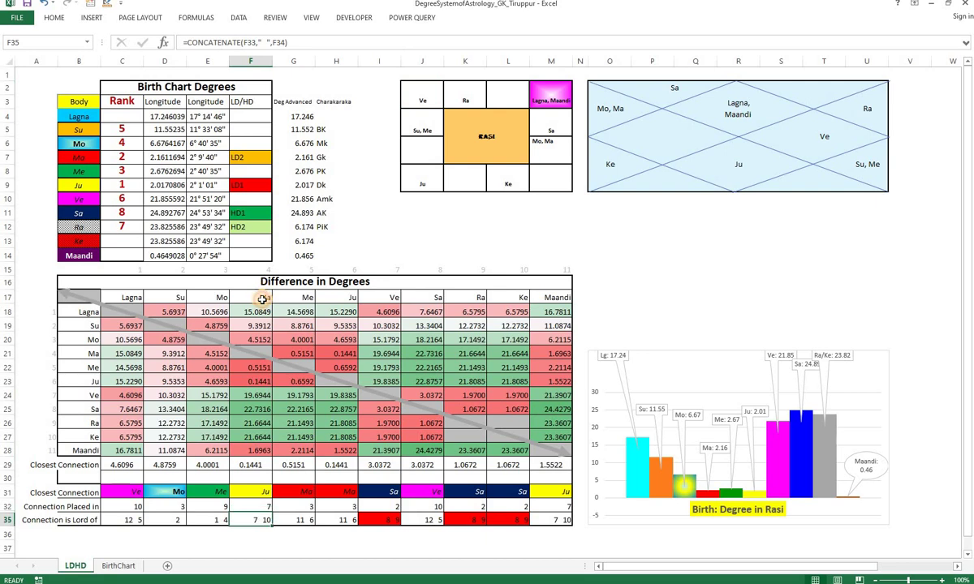
pyautogui.click(252, 518)
# Switch to Jagannatha Hora, accept the existing birth data, and copy the table of body longitudes to the clipboard
pyautogui.moveTo(757, 499)
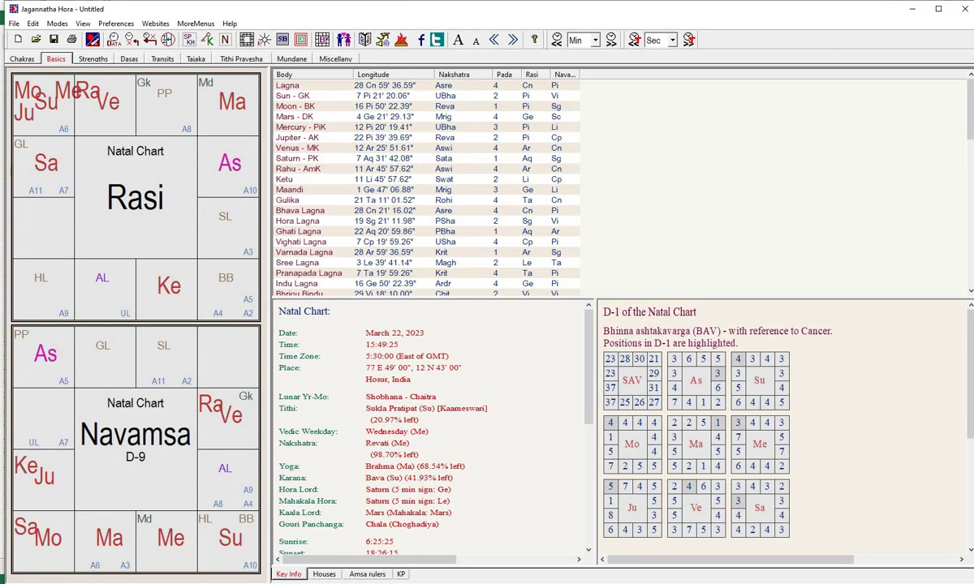
pyautogui.click(110, 40)
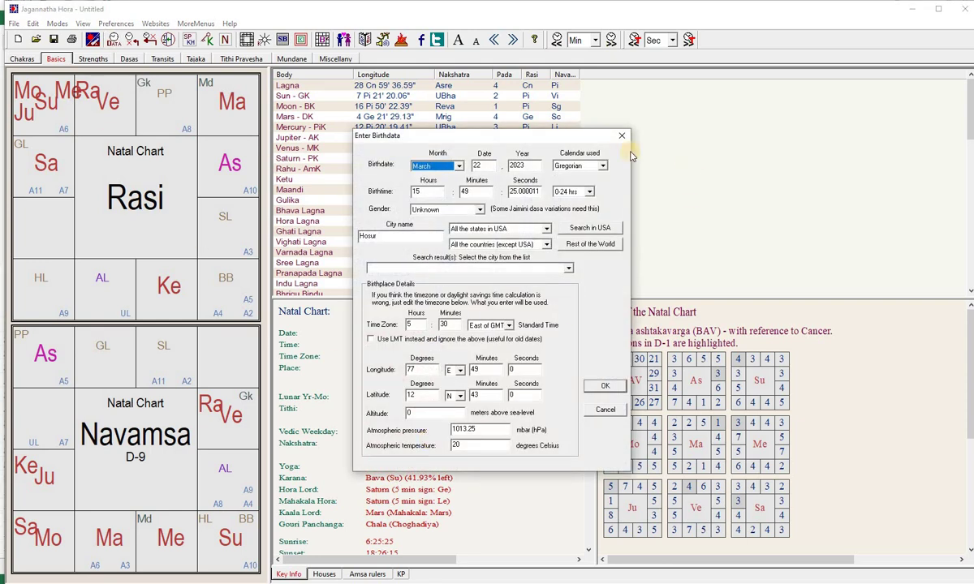
pyautogui.press('Return')
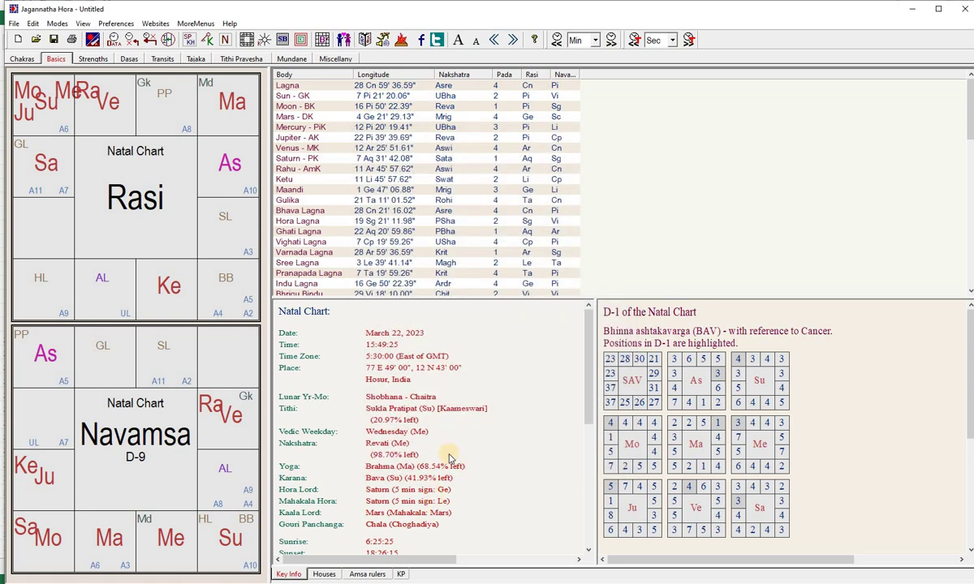
pyautogui.rightClick(645, 185)
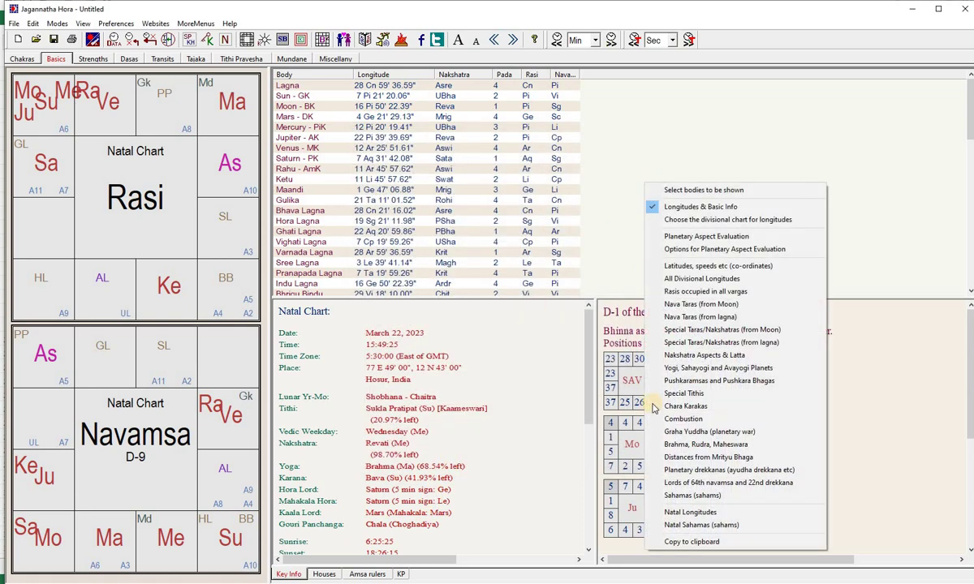
pyautogui.click(682, 543)
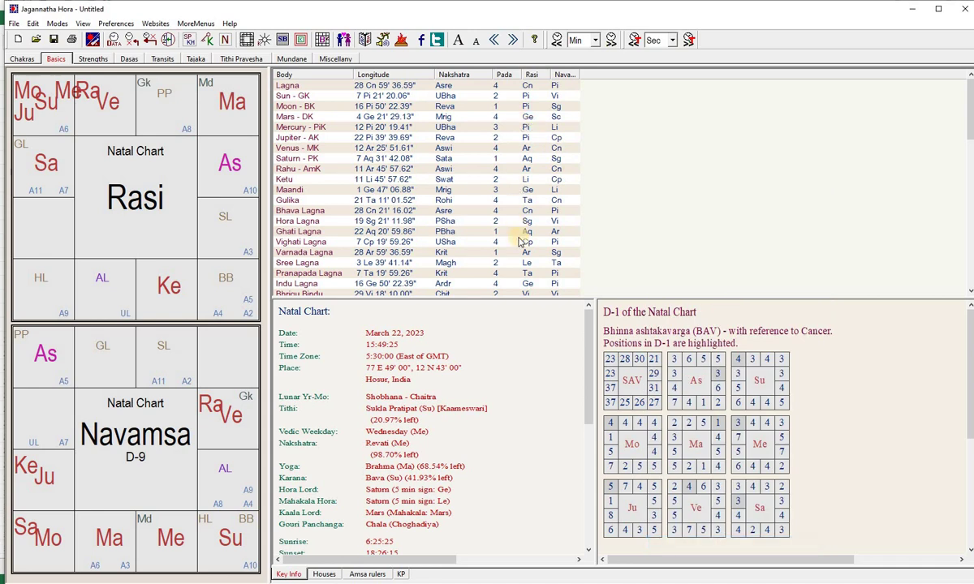
# Switch to Chrome and create a blank spreadsheet in Google Sheets
pyautogui.click(920, 9)
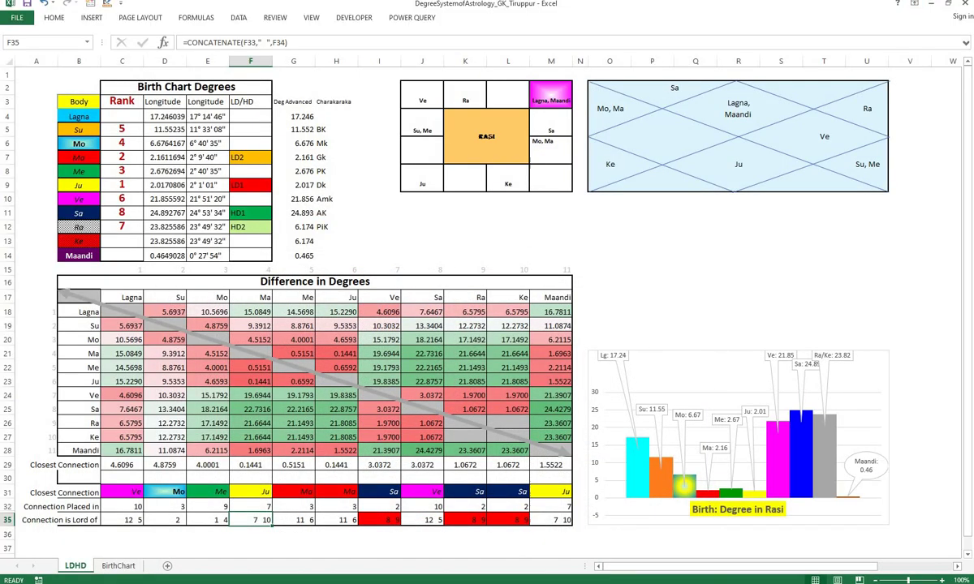
pyautogui.hotkey('alt', 'Tab')
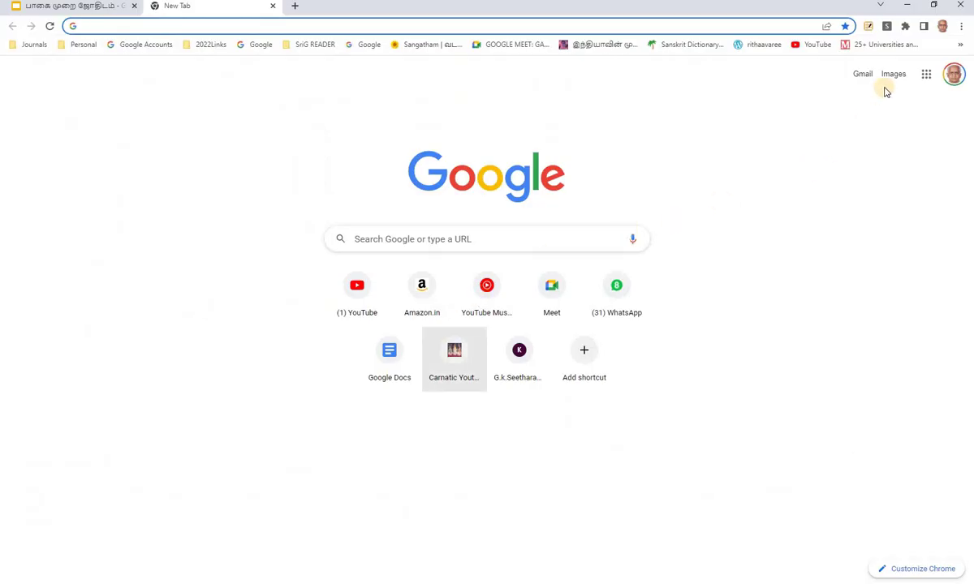
pyautogui.click(926, 75)
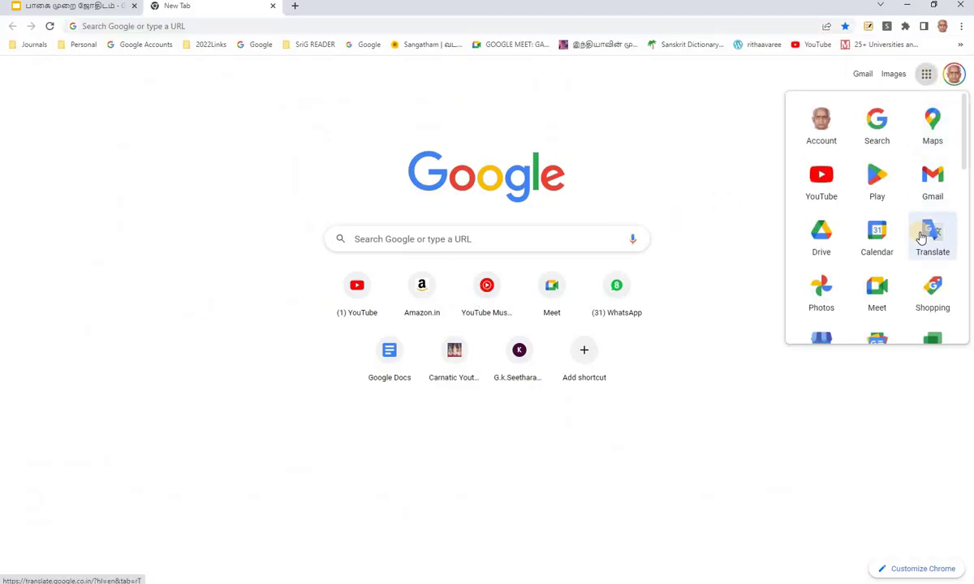
pyautogui.scroll(-2, 922, 236)
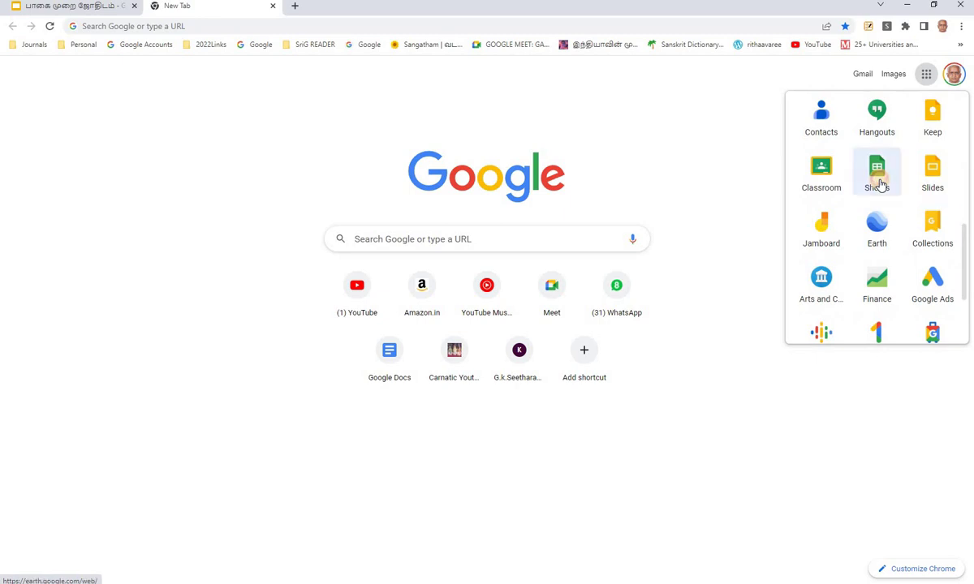
pyautogui.click(880, 185)
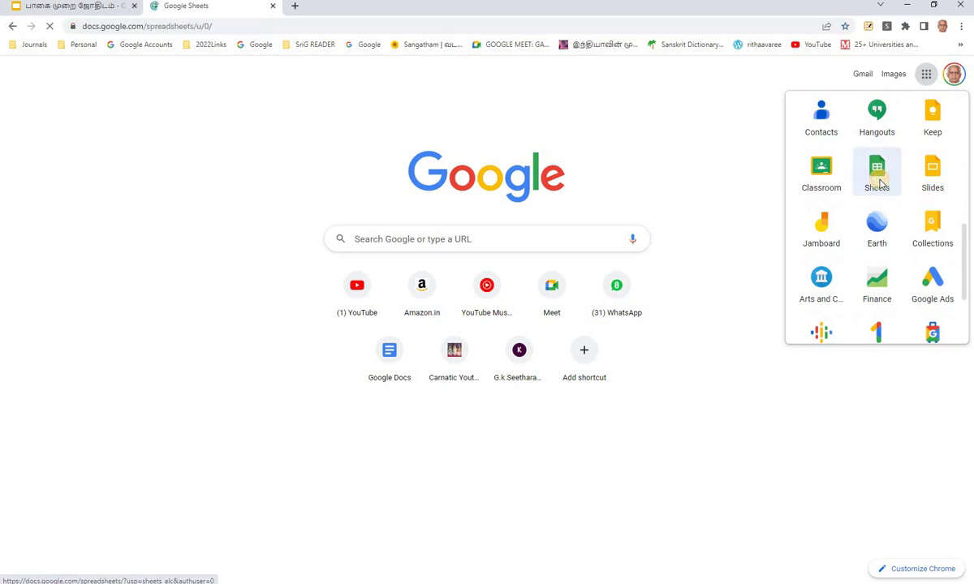
pyautogui.click(203, 170)
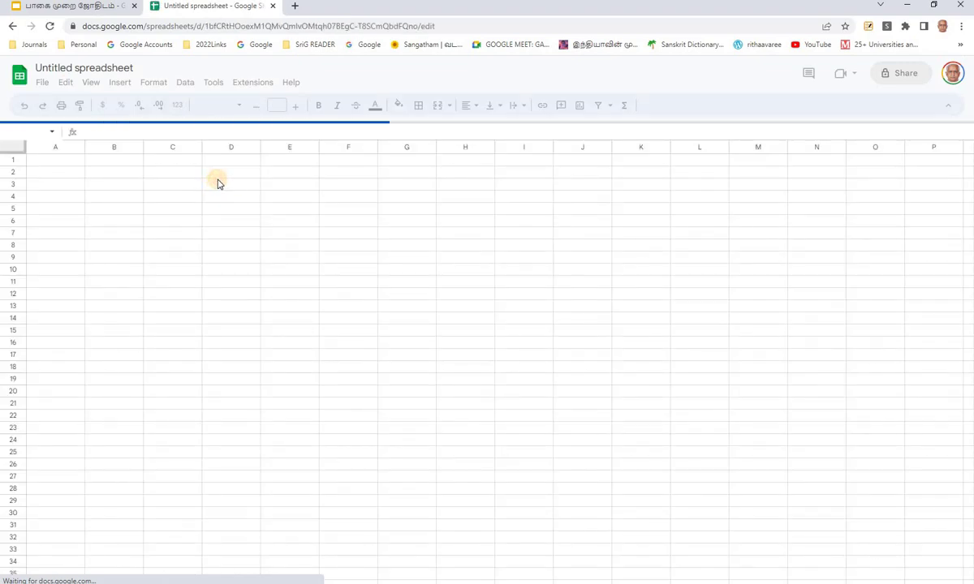
# Paste the copied longitudes table into the blank spreadsheet starting at cell D3
pyautogui.click(215, 180)
pyautogui.rightClick(221, 183)
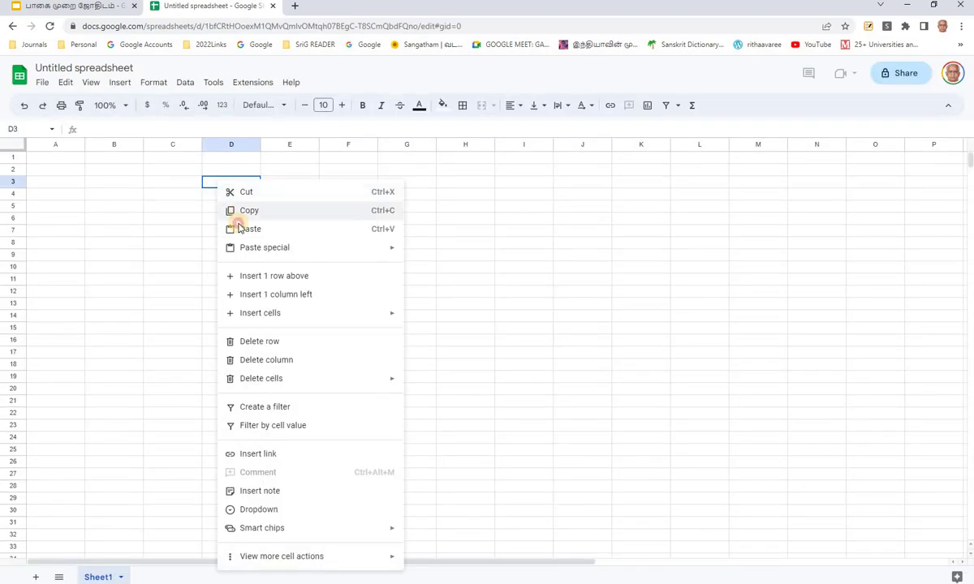
pyautogui.click(252, 230)
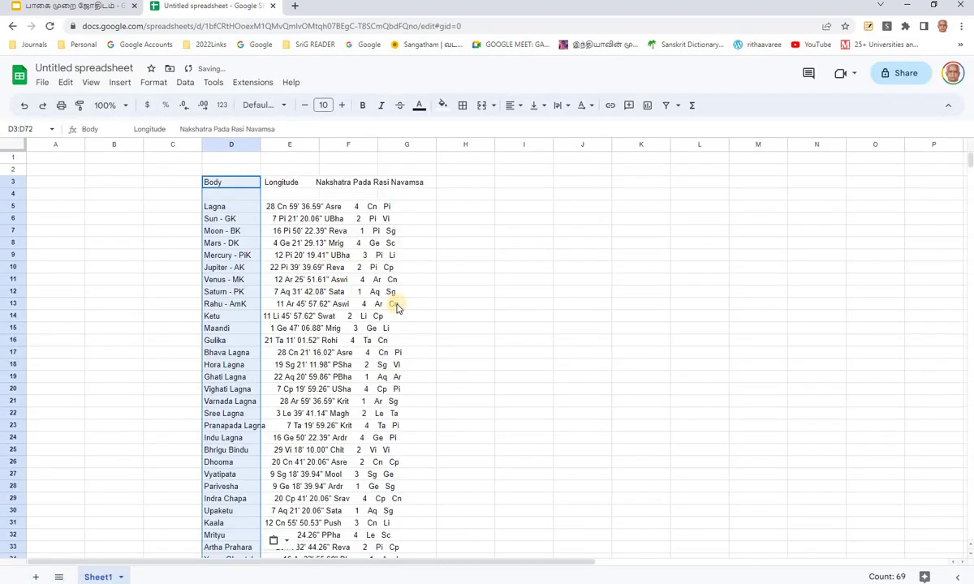
# Split the pasted text into columns and copy the resulting table
pyautogui.click(184, 85)
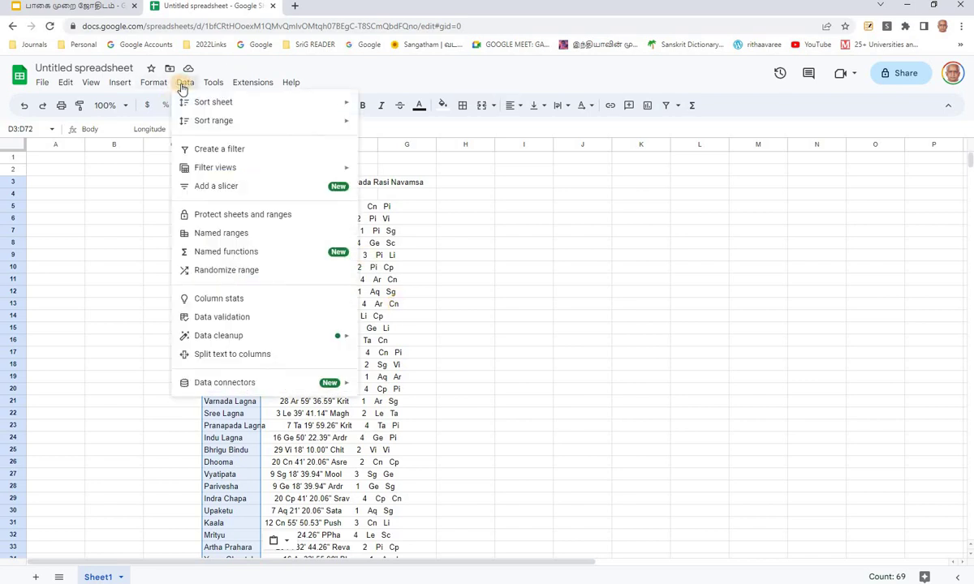
pyautogui.click(216, 357)
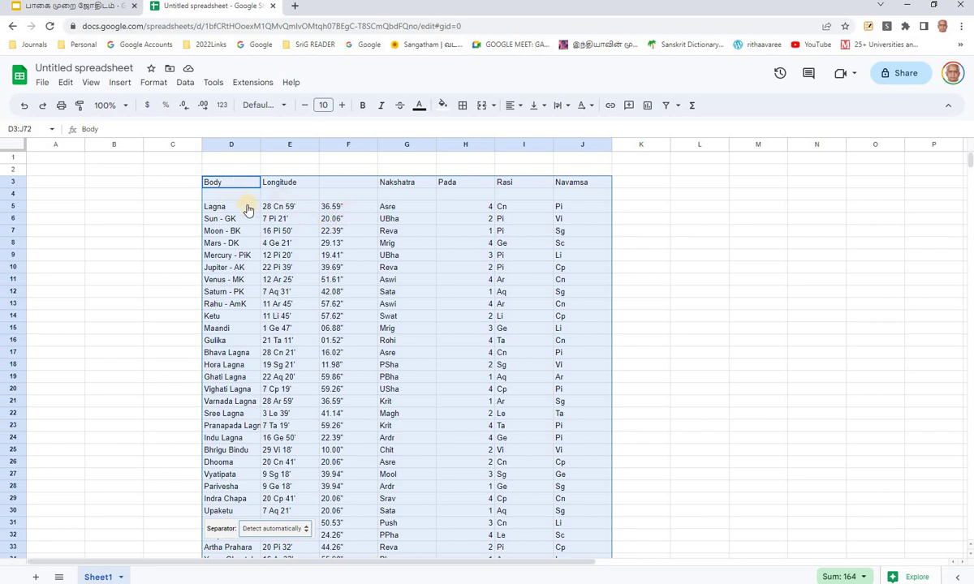
pyautogui.rightClick(235, 184)
pyautogui.click(237, 200)
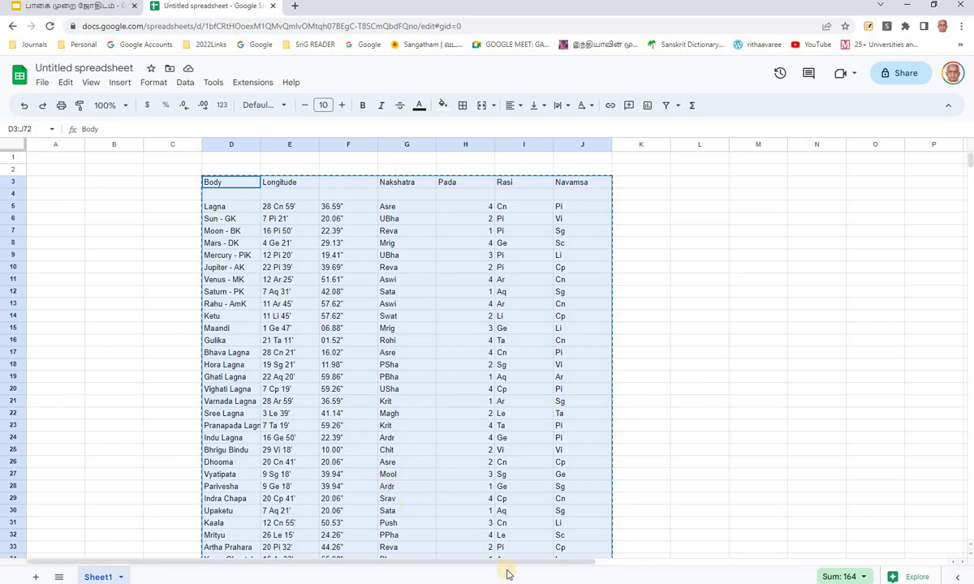
# In the Excel workbook, paste the table at A1 of the BirthChart sheet with destination formatting, and return to the LDHD sheet
pyautogui.hotkey('alt', 'Tab')
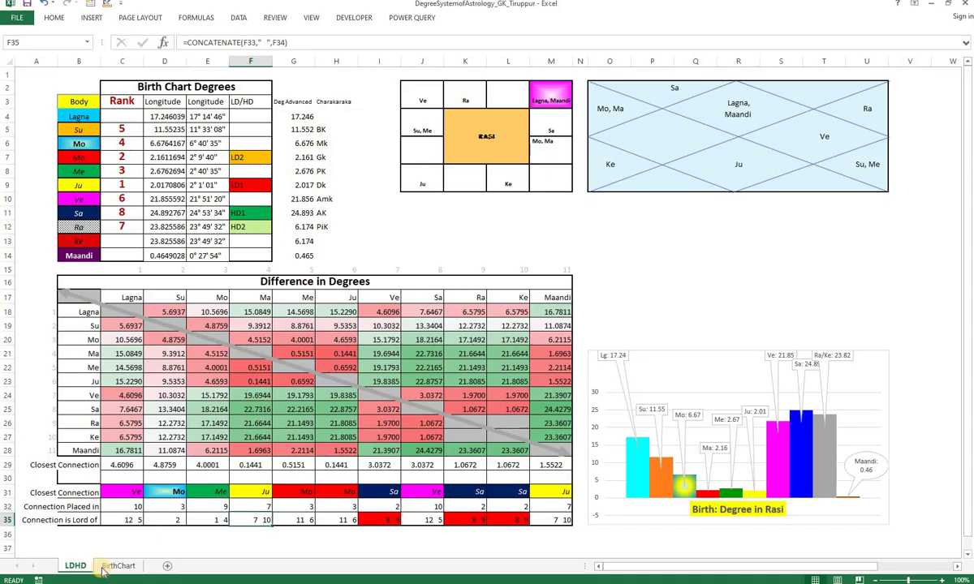
pyautogui.click(102, 566)
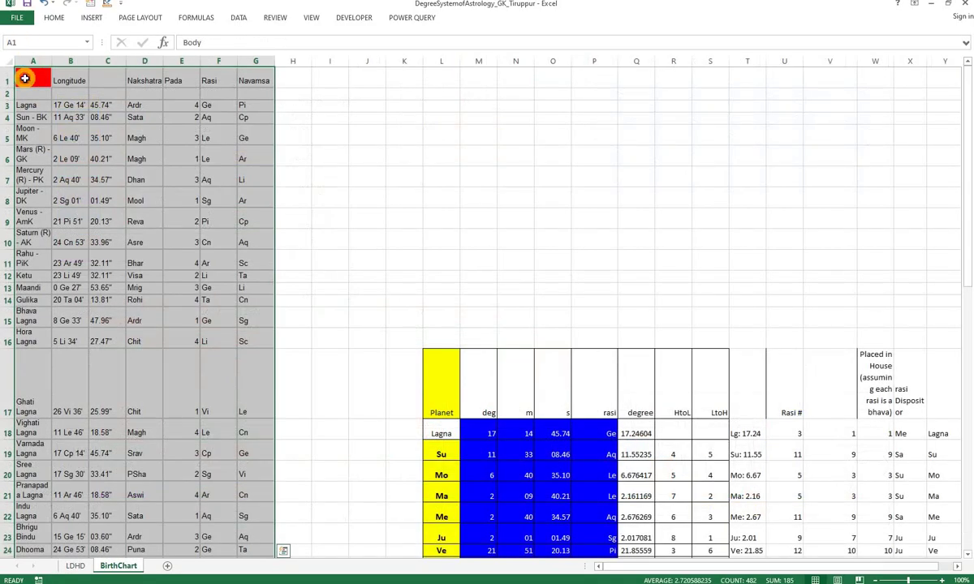
pyautogui.click(25, 75)
pyautogui.rightClick(26, 81)
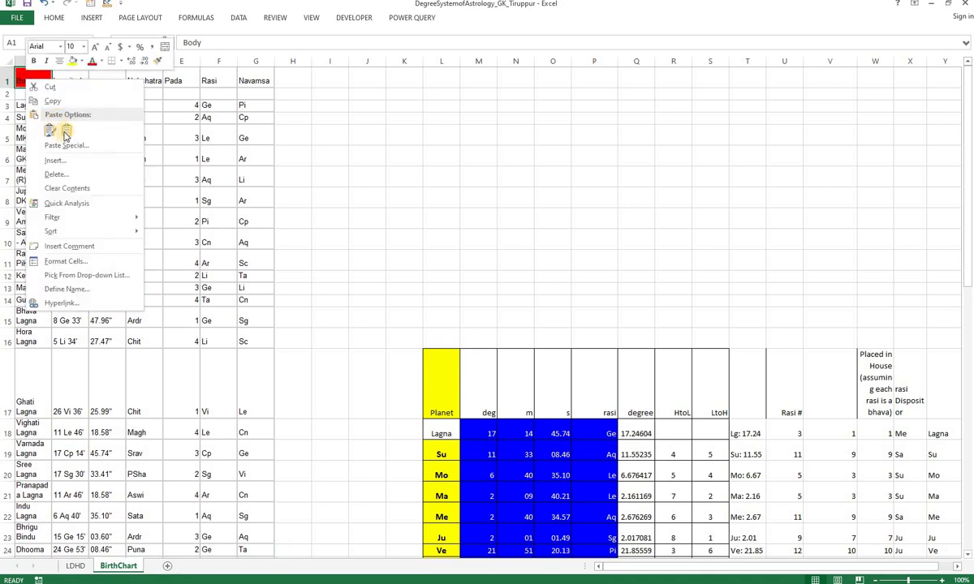
pyautogui.click(66, 132)
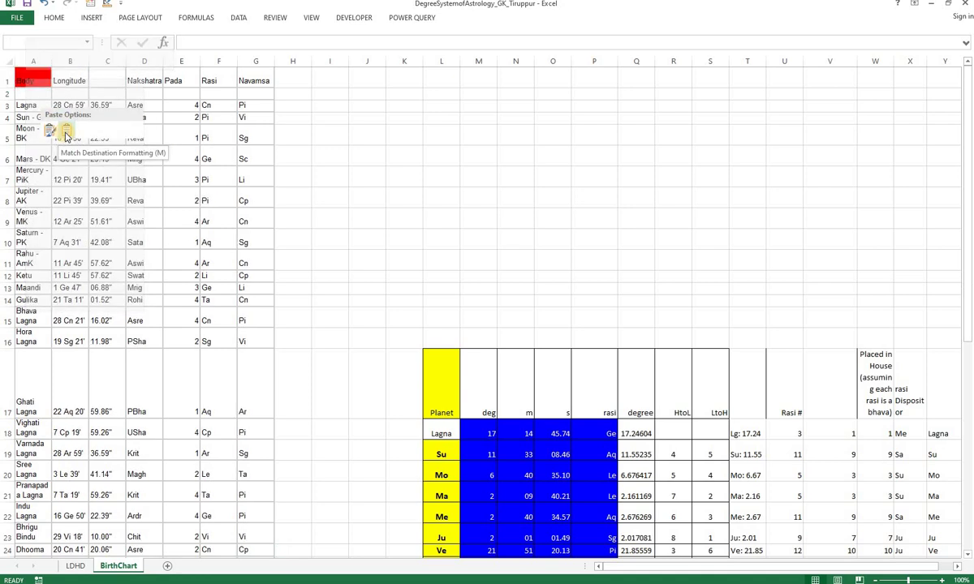
pyautogui.click(66, 133)
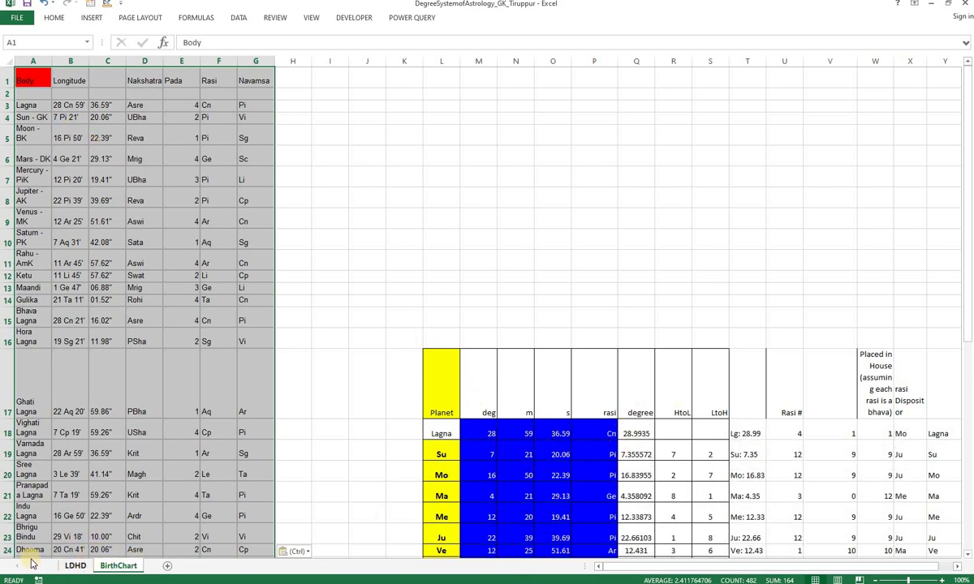
pyautogui.click(75, 565)
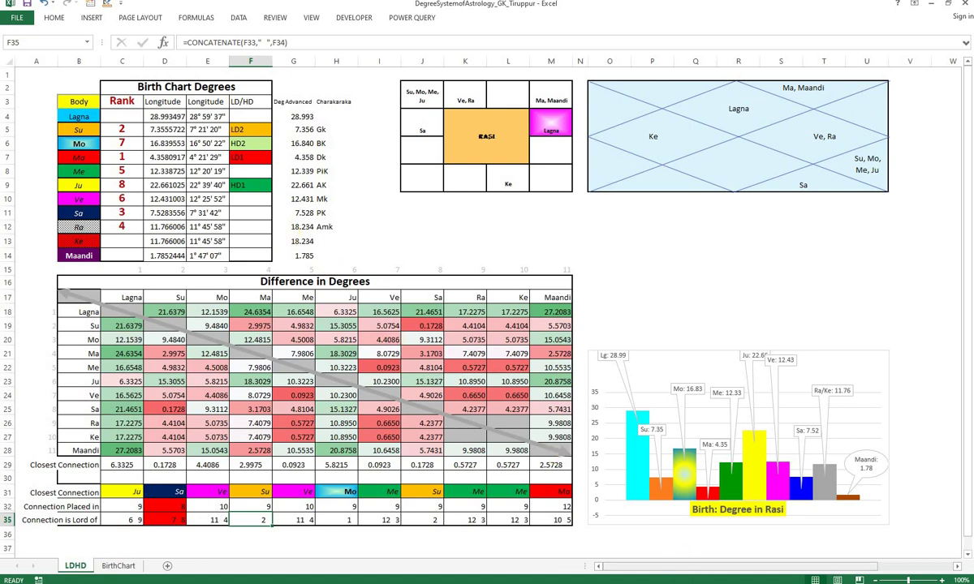
# Switch to the Google Slides presentation in Chrome, go to the slide after the title, and start the slideshow from there
pyautogui.click(614, 513)
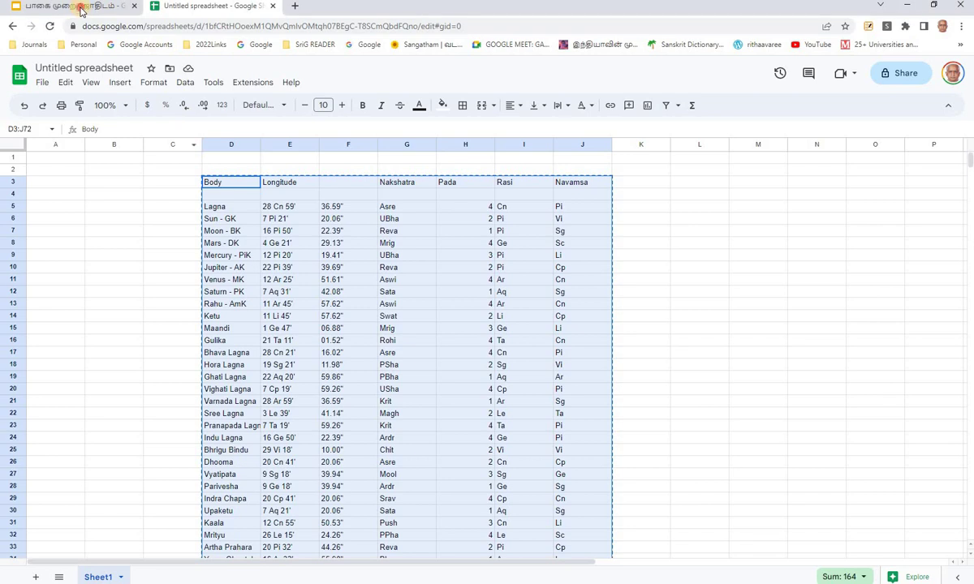
pyautogui.click(81, 11)
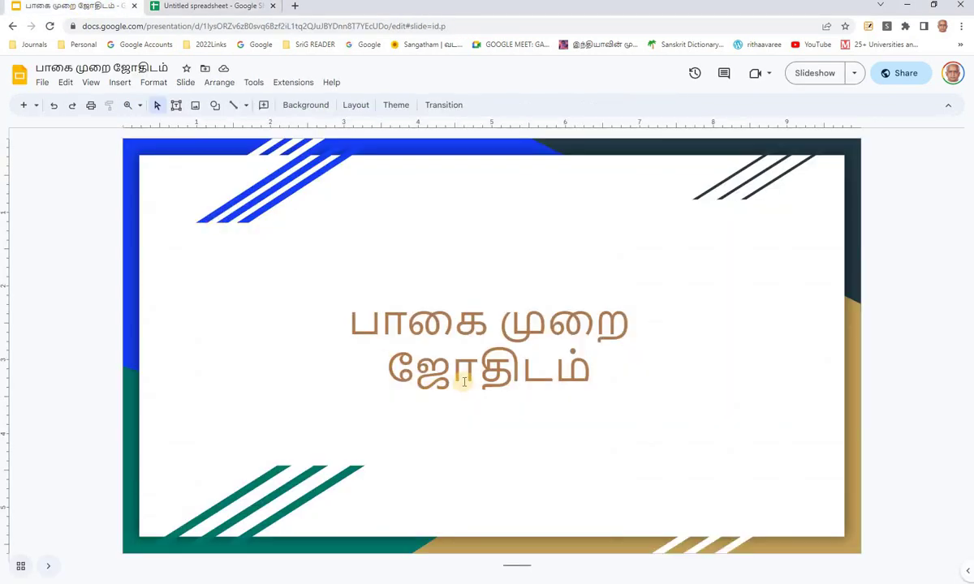
pyautogui.press('pagedown')
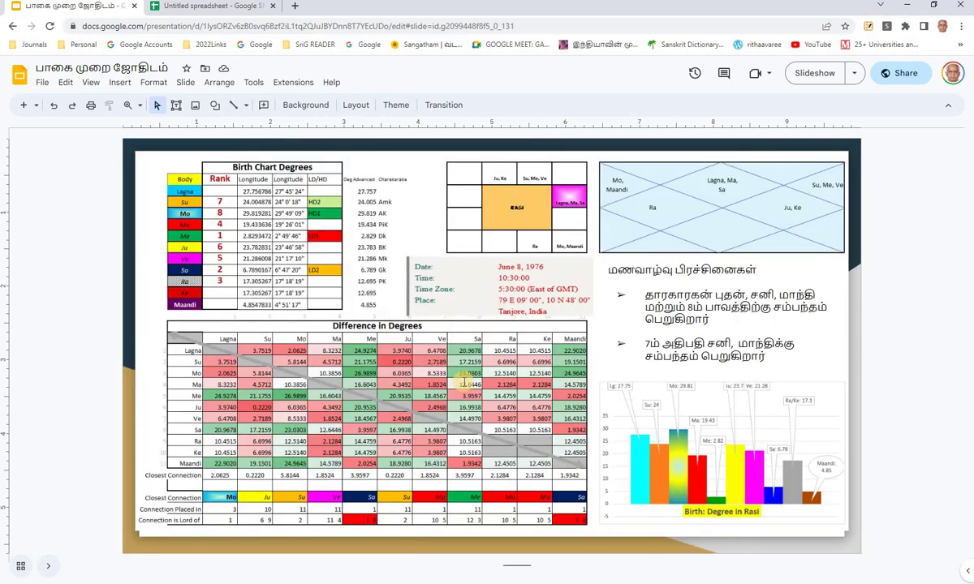
pyautogui.click(89, 83)
pyautogui.click(91, 102)
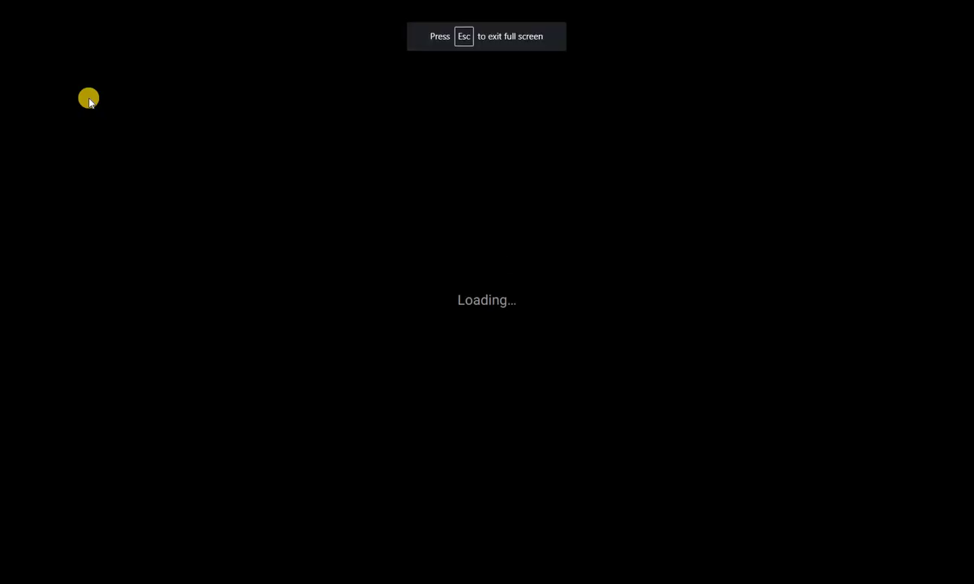